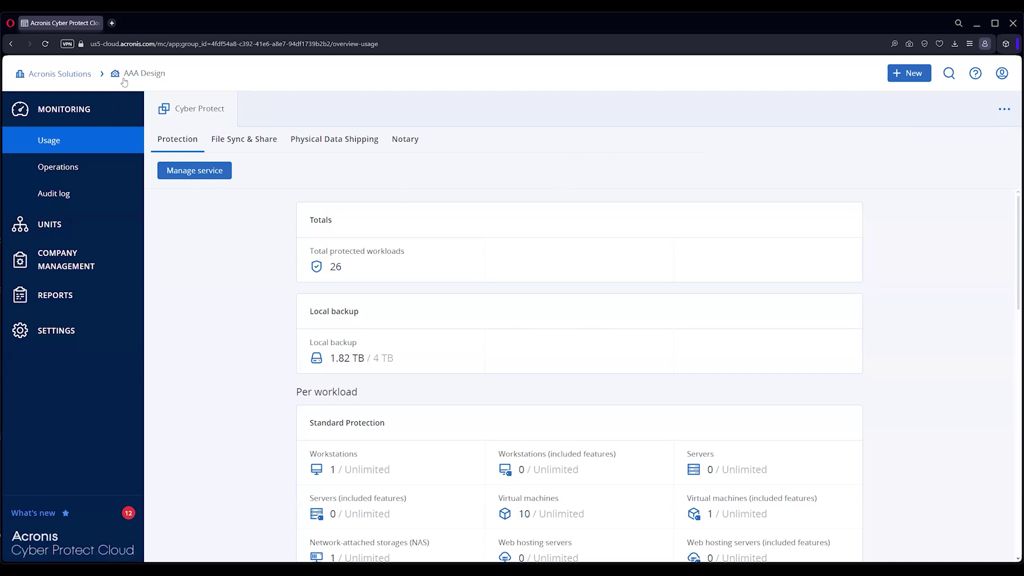
Open the customer's protection console and go to Devices > Microsoft 365 for the Acronis Sales Engineers organization.
click(197, 172)
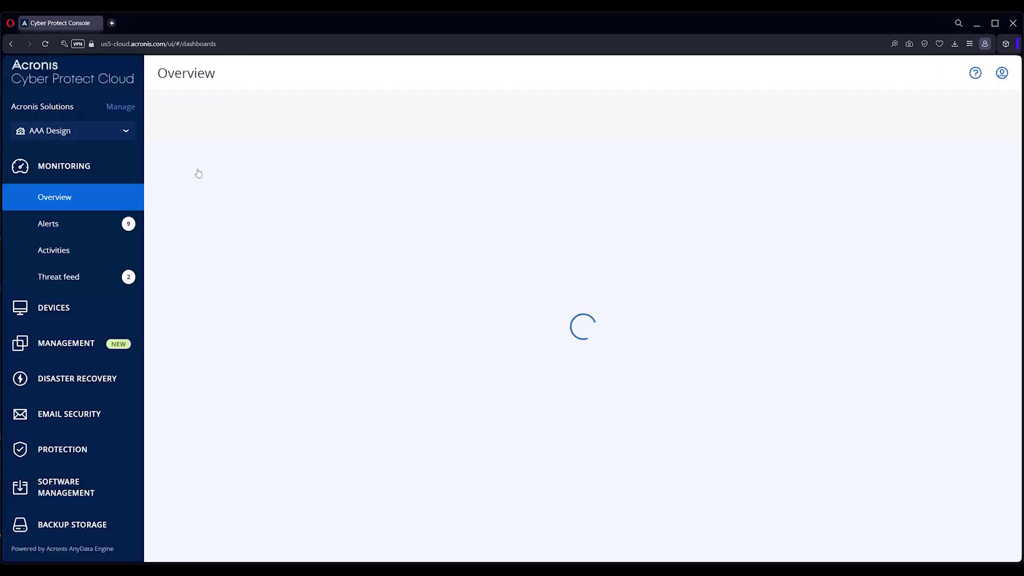
click(76, 313)
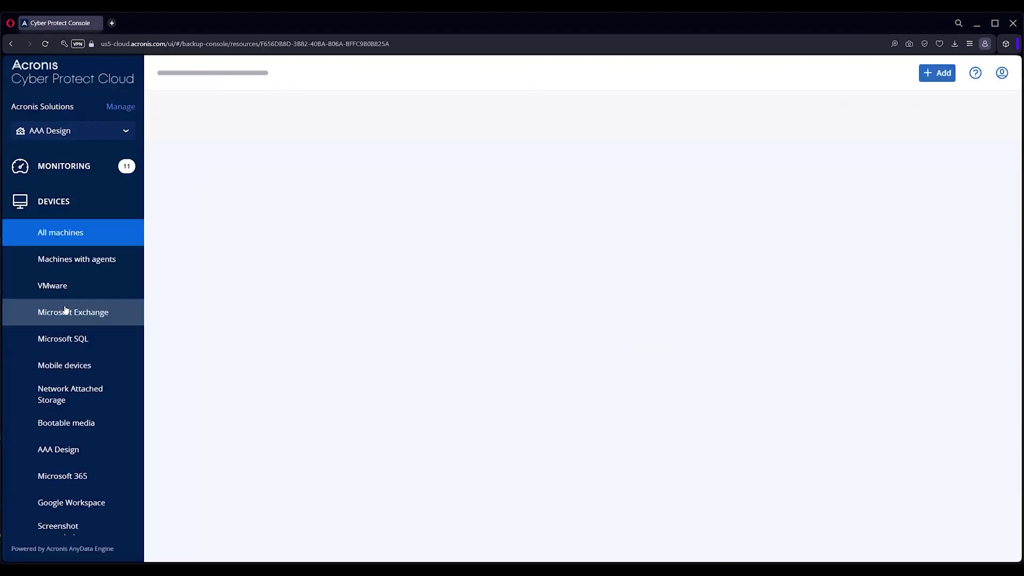
click(80, 476)
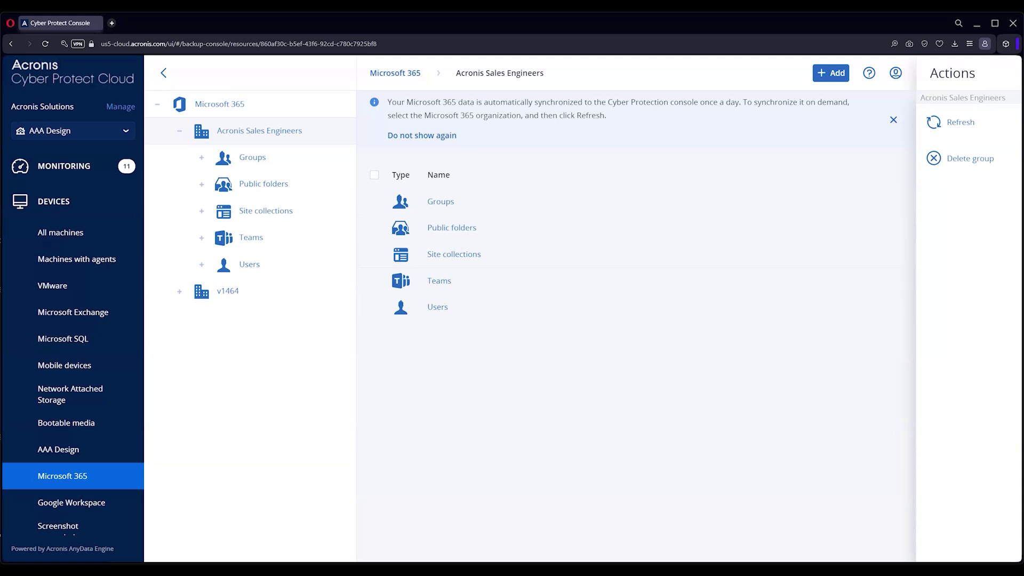
Open the organization's All users group to list its five users.
click(435, 307)
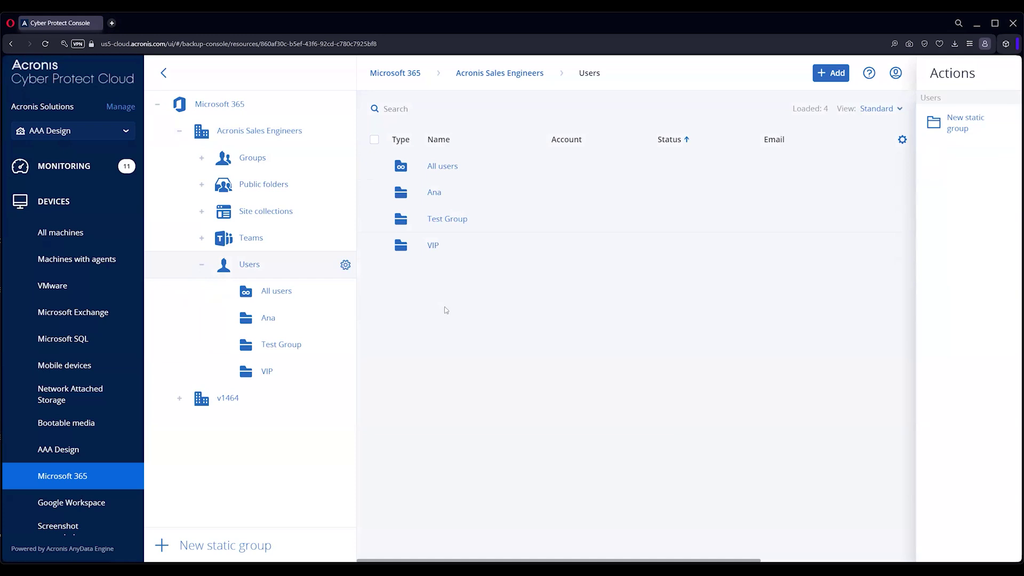
click(443, 167)
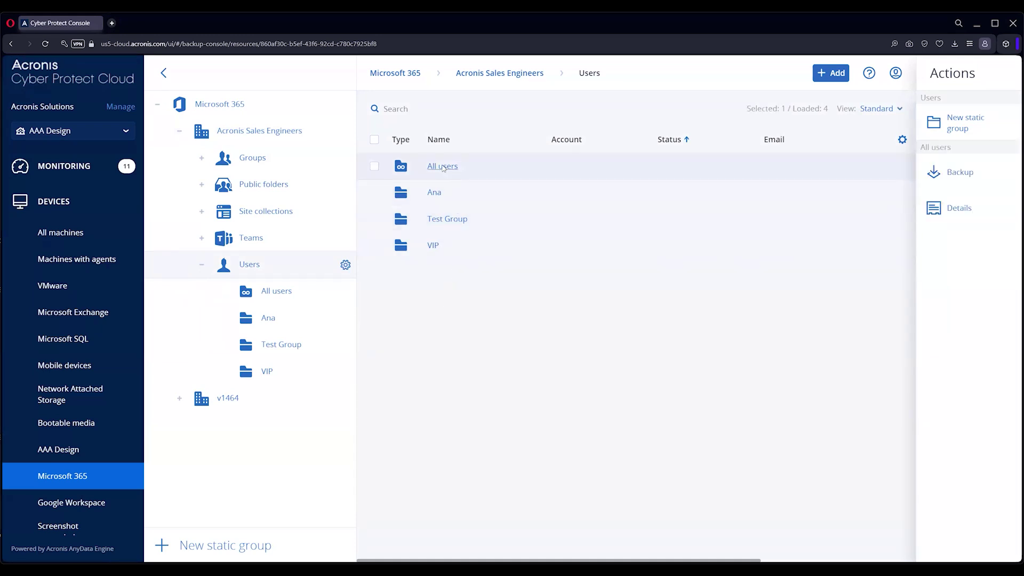
click(443, 167)
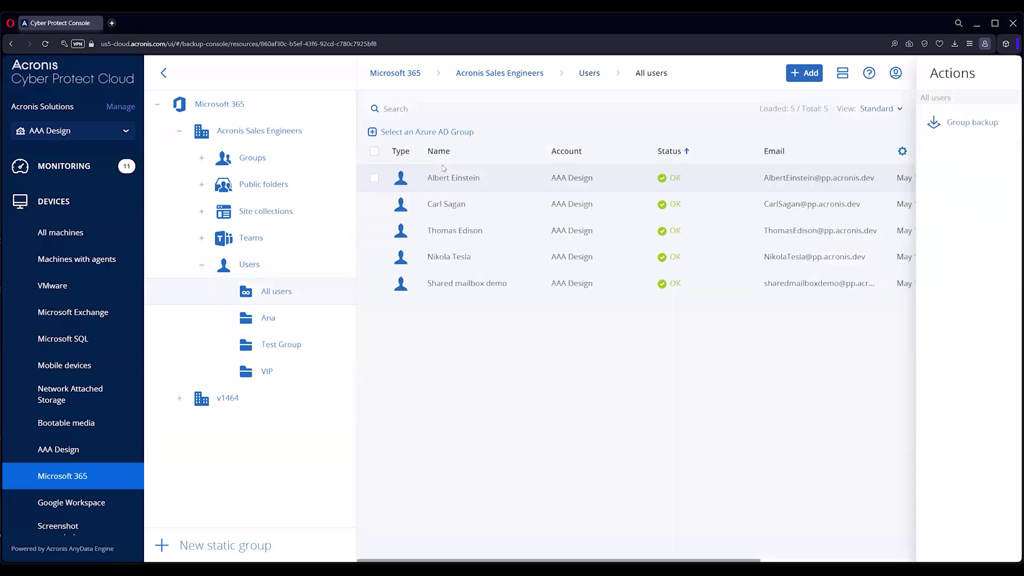
Test select-all, then leave only the first user, Albert Einstein, selected.
click(374, 152)
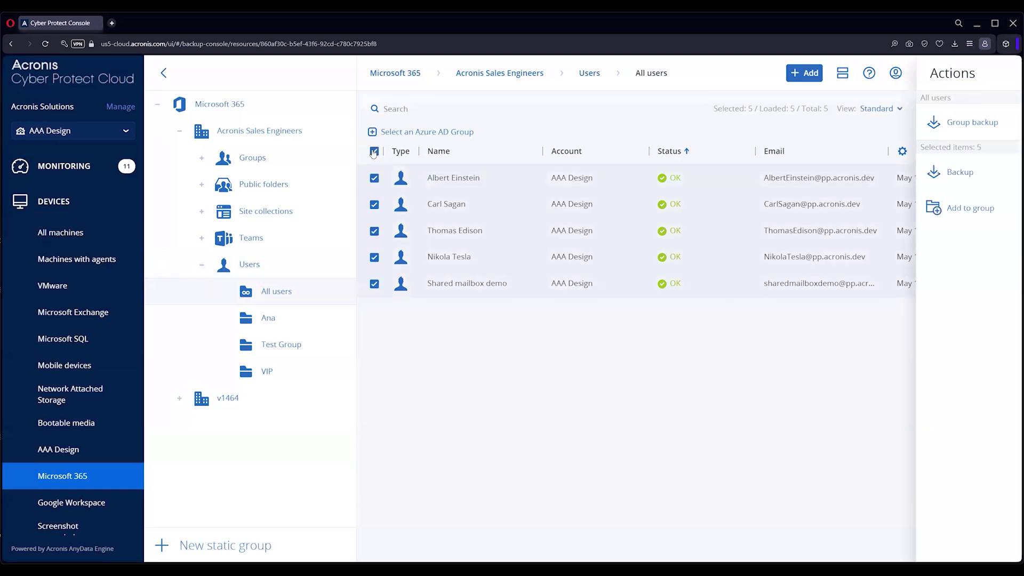
click(373, 152)
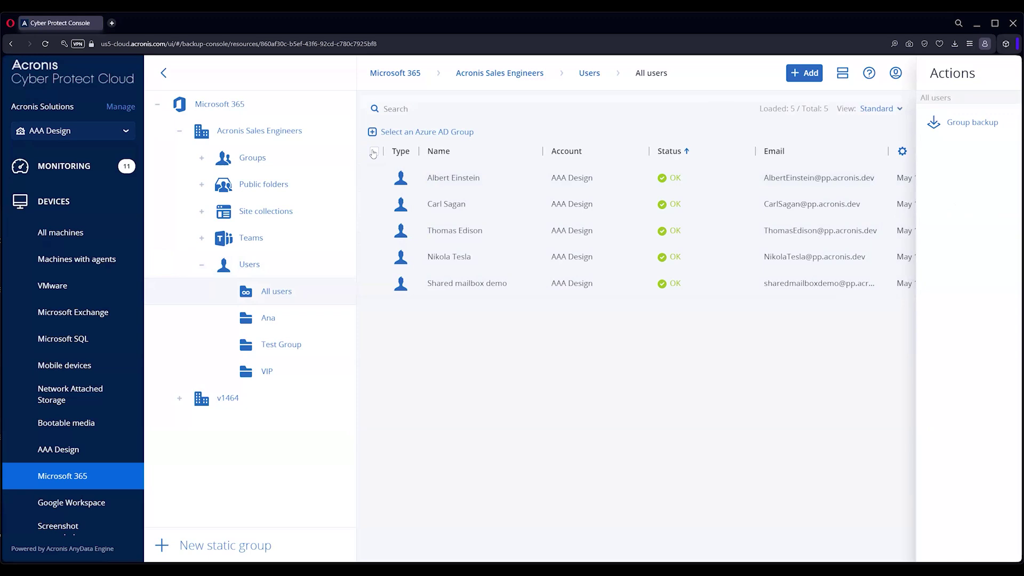
click(375, 180)
click(374, 205)
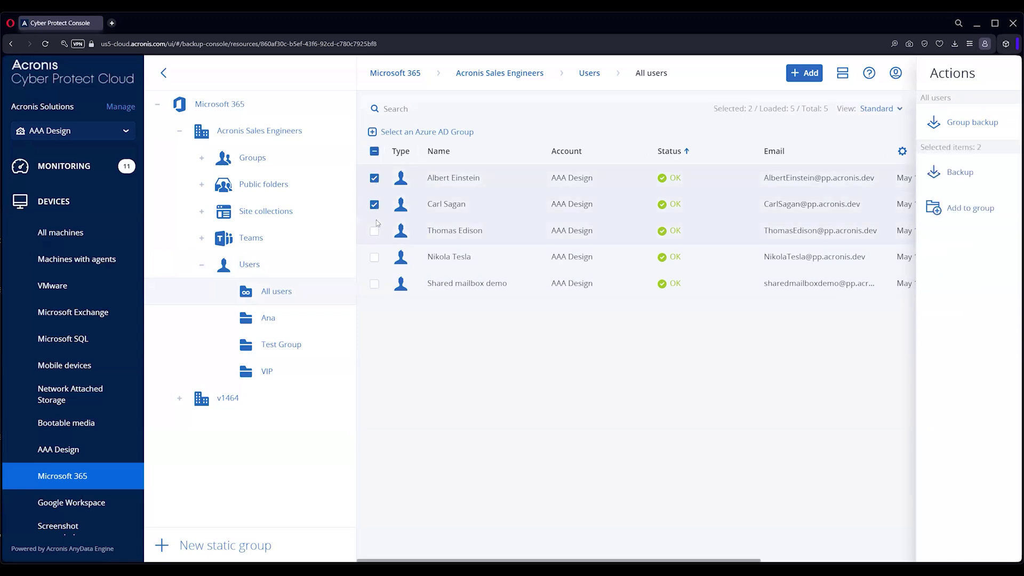
click(374, 205)
click(375, 231)
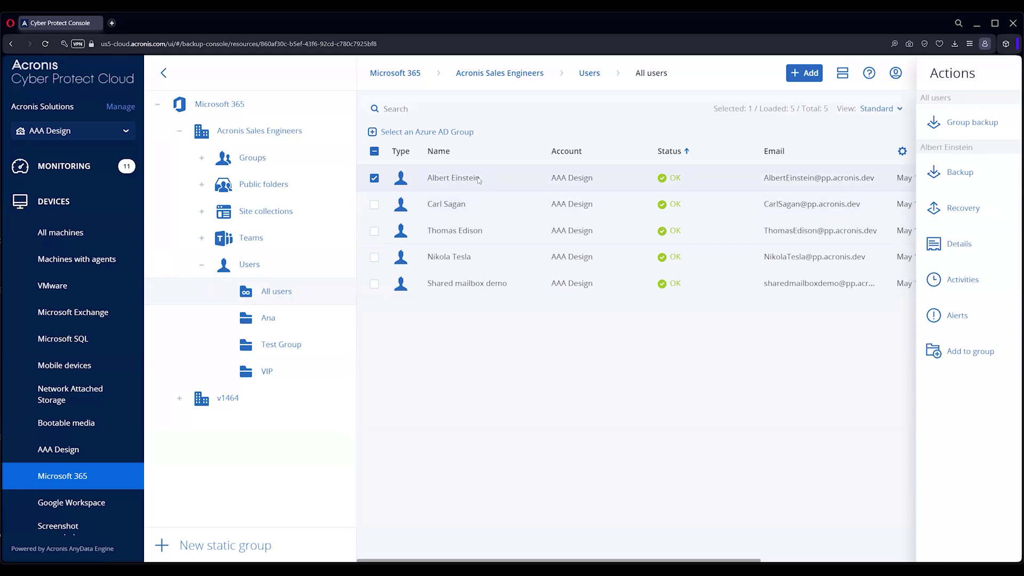
Draft a new Microsoft 365 mailboxes to Cloud storage backup plan running once a day.
click(968, 173)
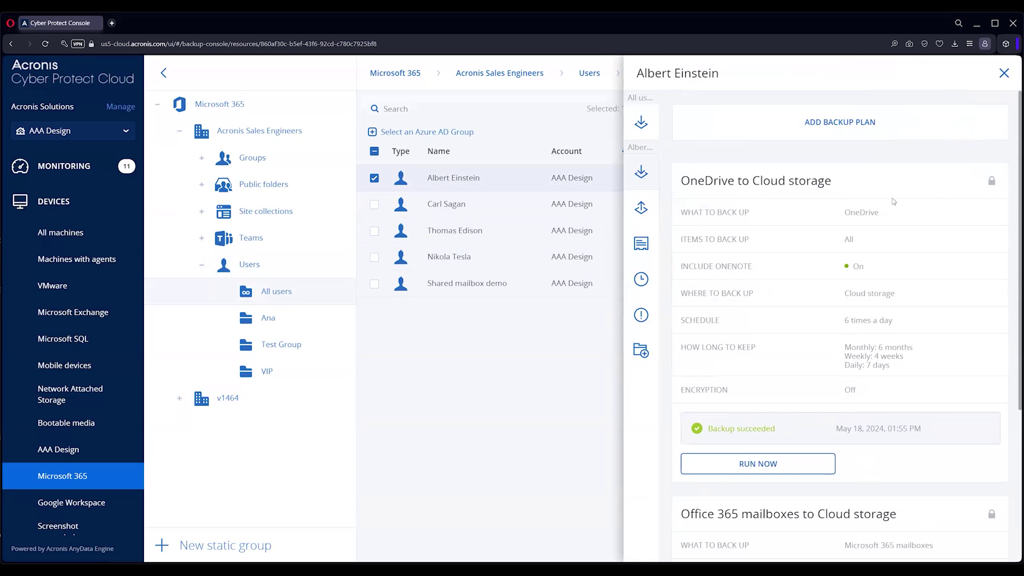
click(846, 124)
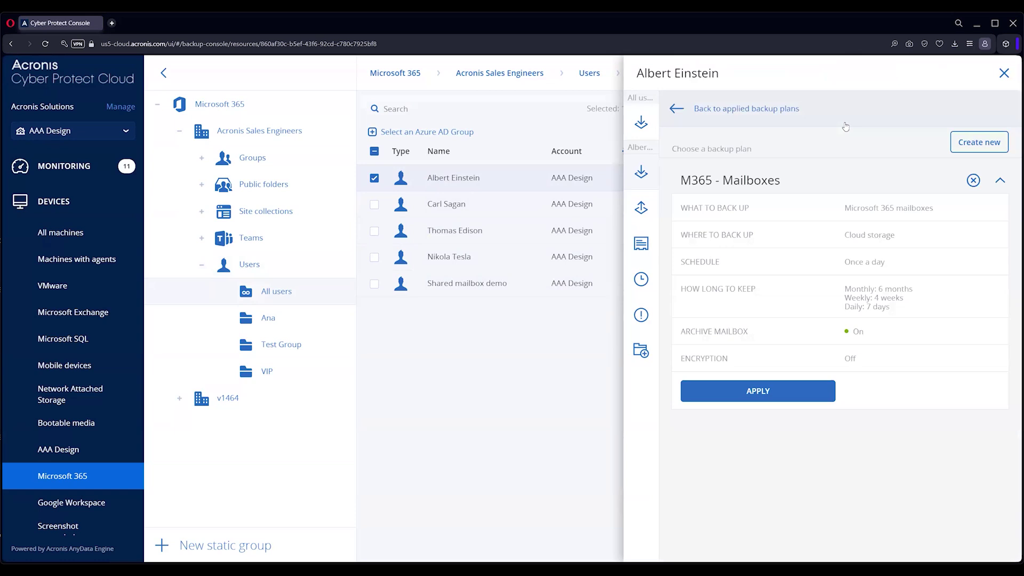
click(964, 142)
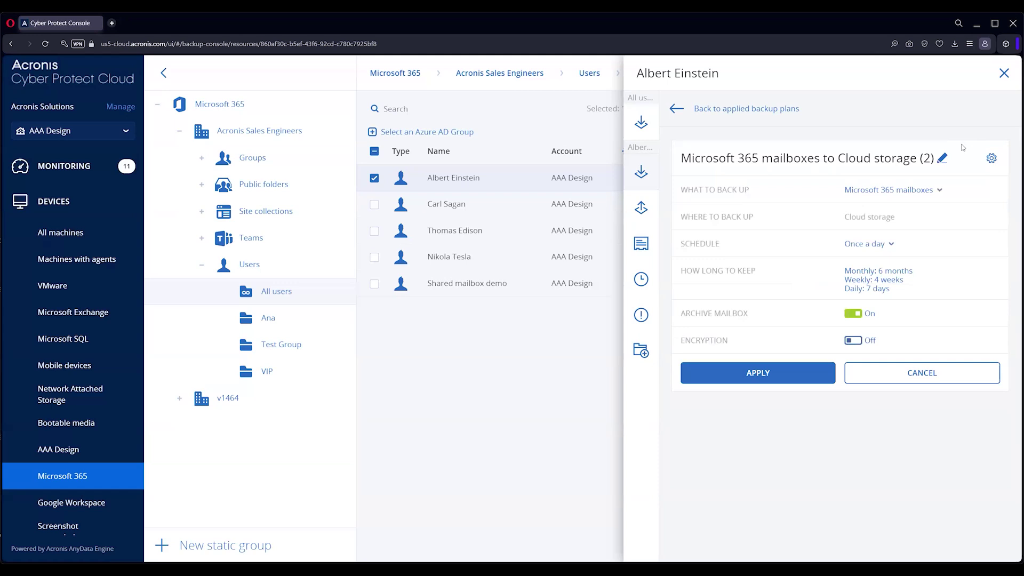
click(919, 191)
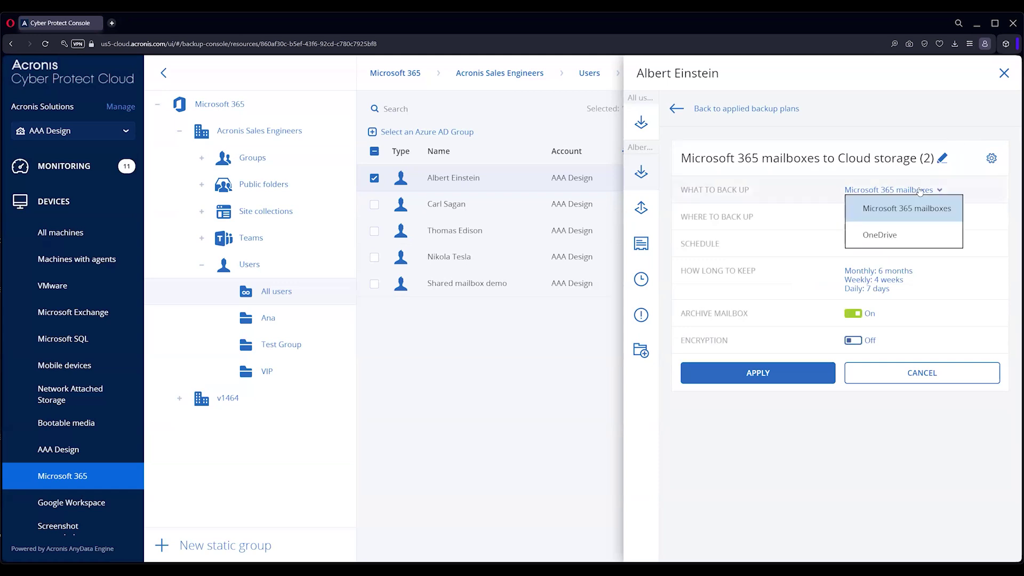
click(895, 211)
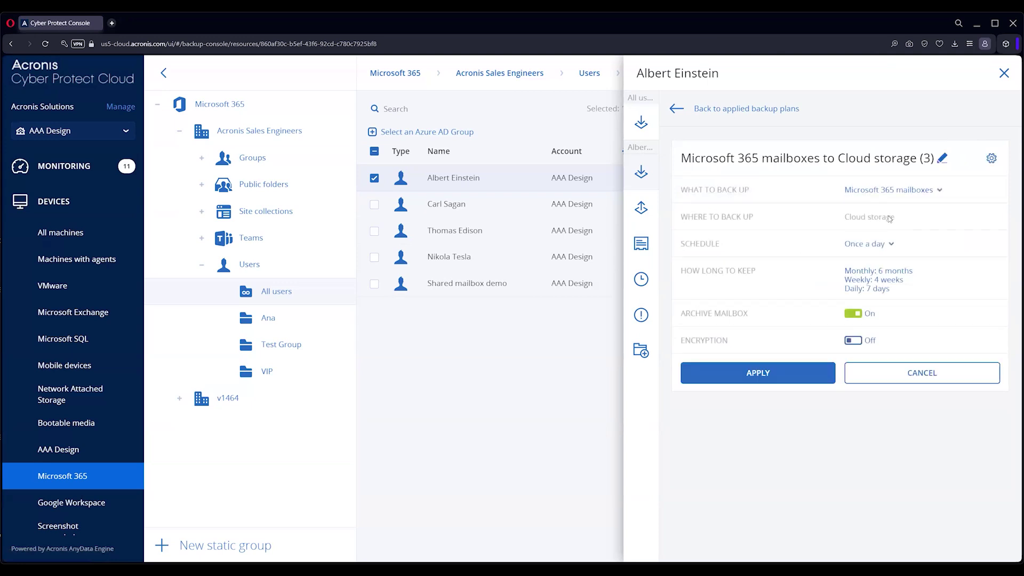
click(877, 243)
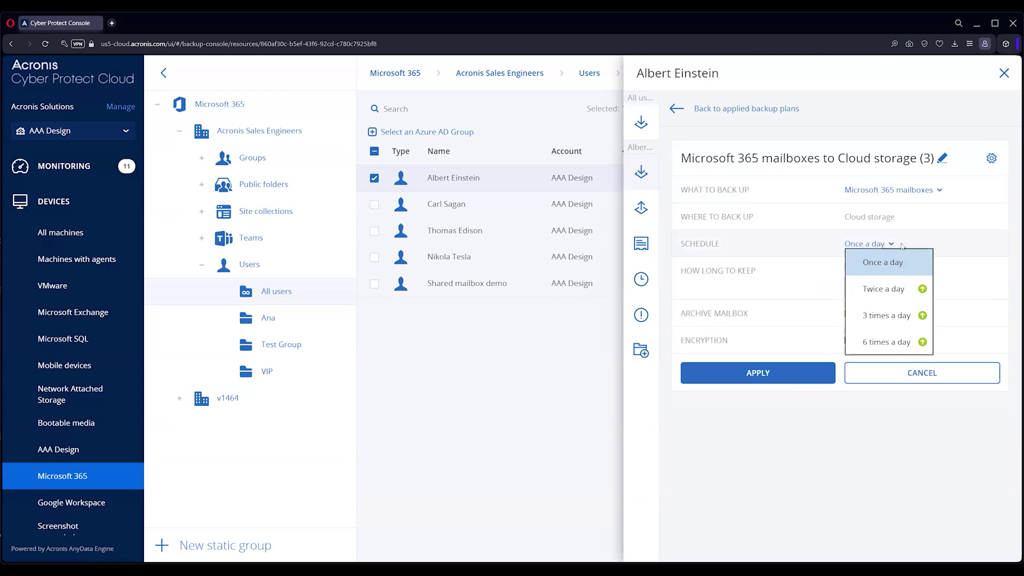
click(939, 246)
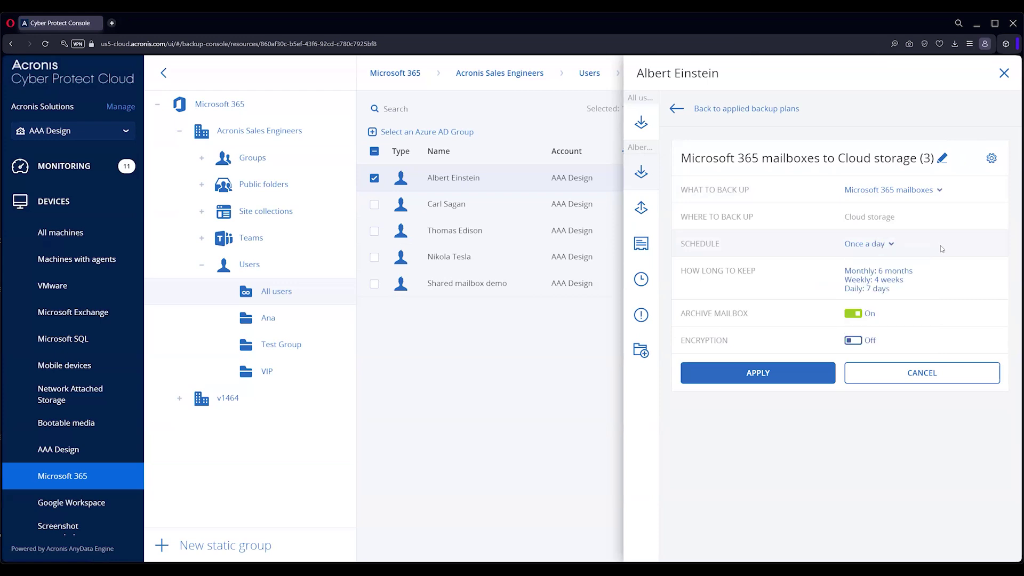
Leave retention and encryption unset, discard the draft mailbox plan, and view the user's applied plans.
click(877, 284)
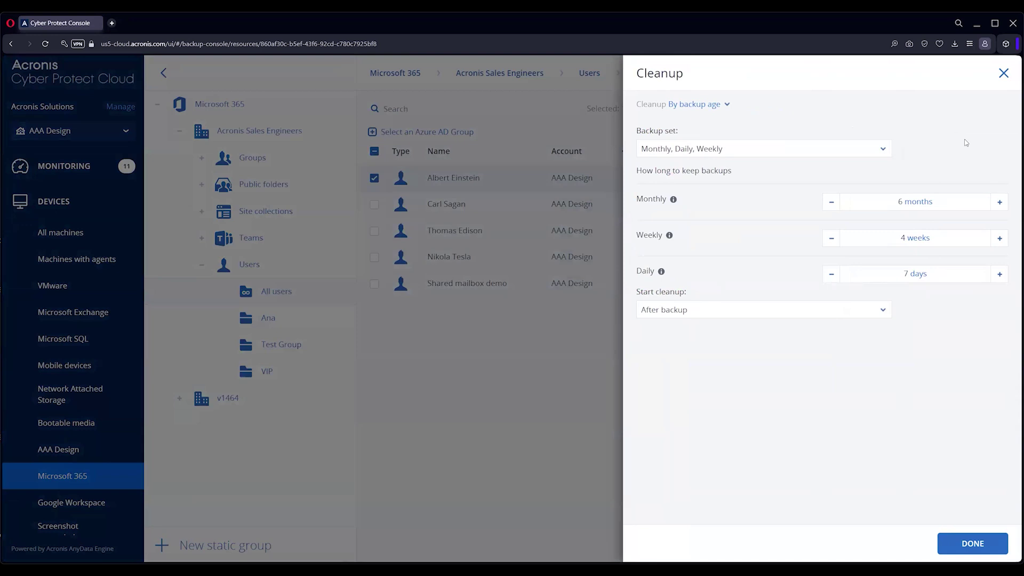
click(1003, 74)
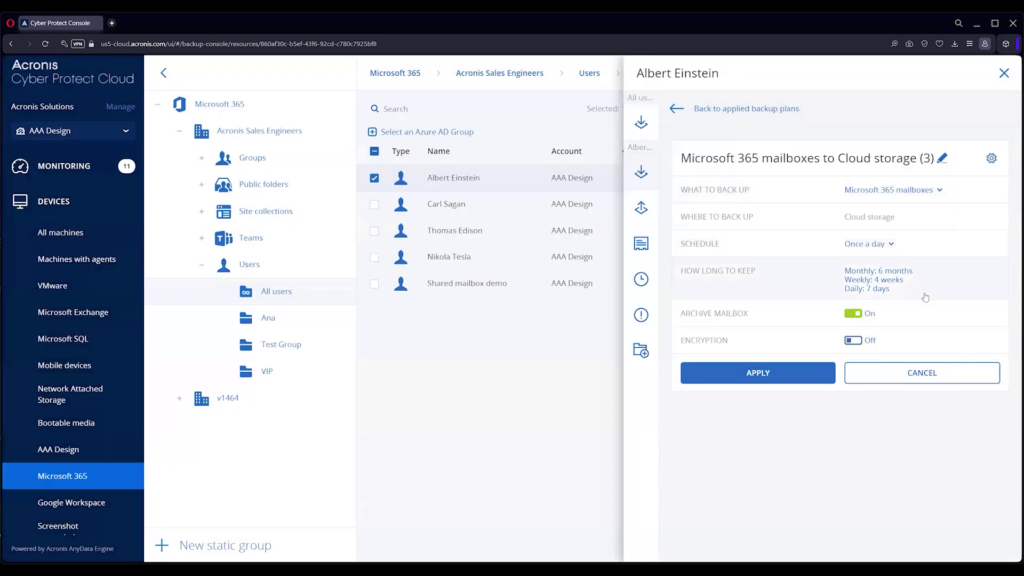
click(859, 340)
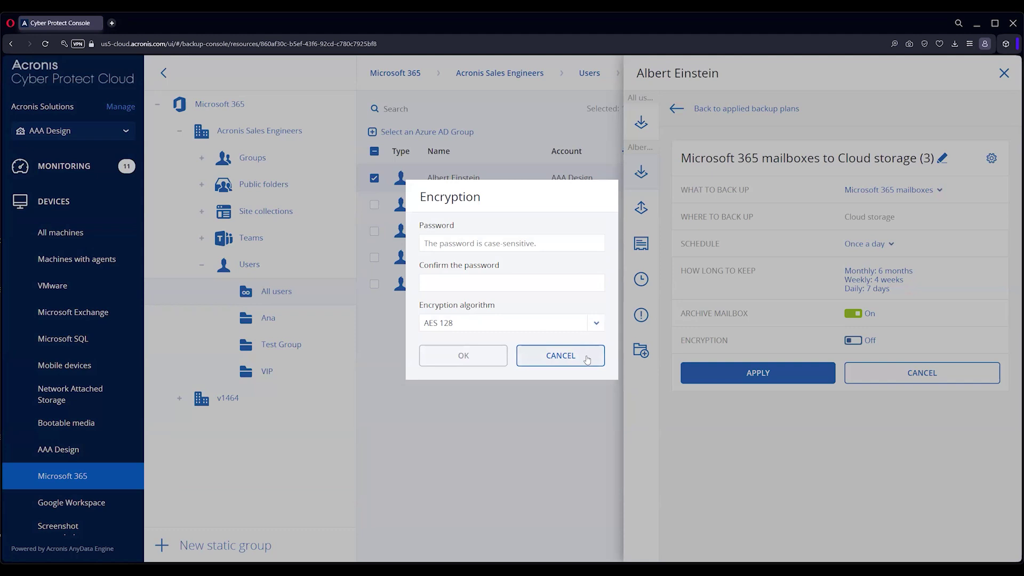
click(587, 359)
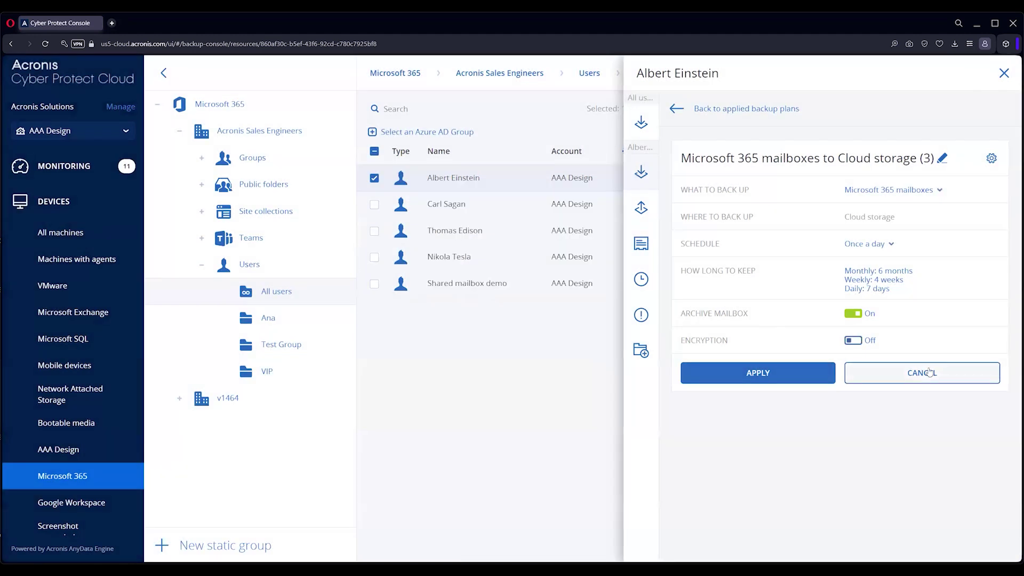
click(1004, 73)
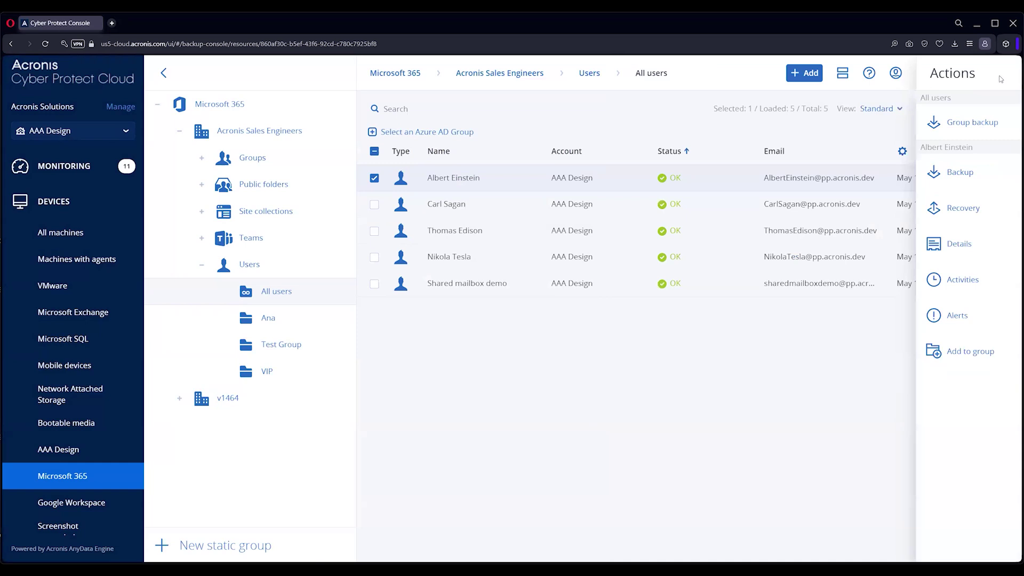
click(958, 177)
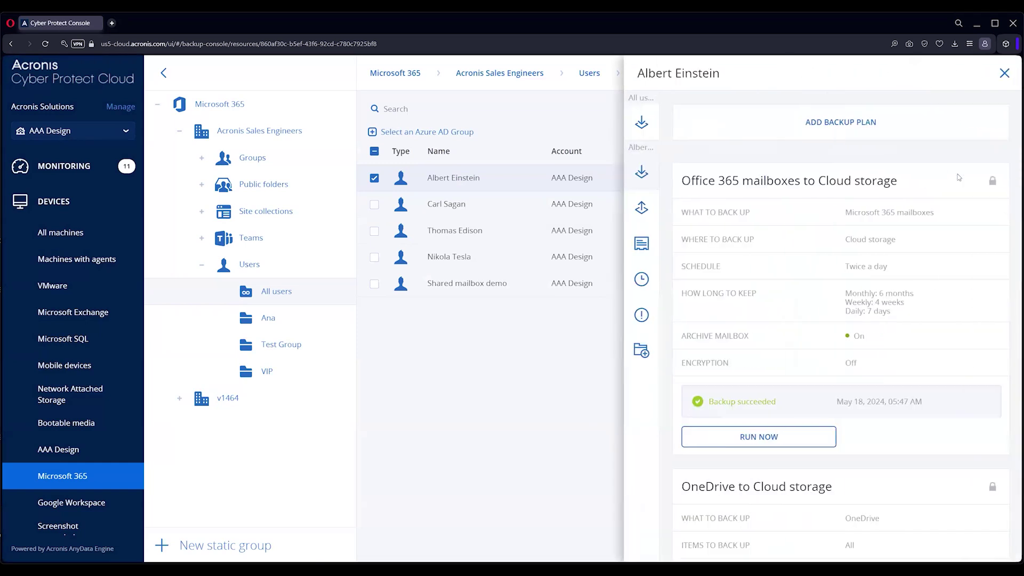
Create a new backup plan for the user with OneDrive as the backup source.
click(846, 123)
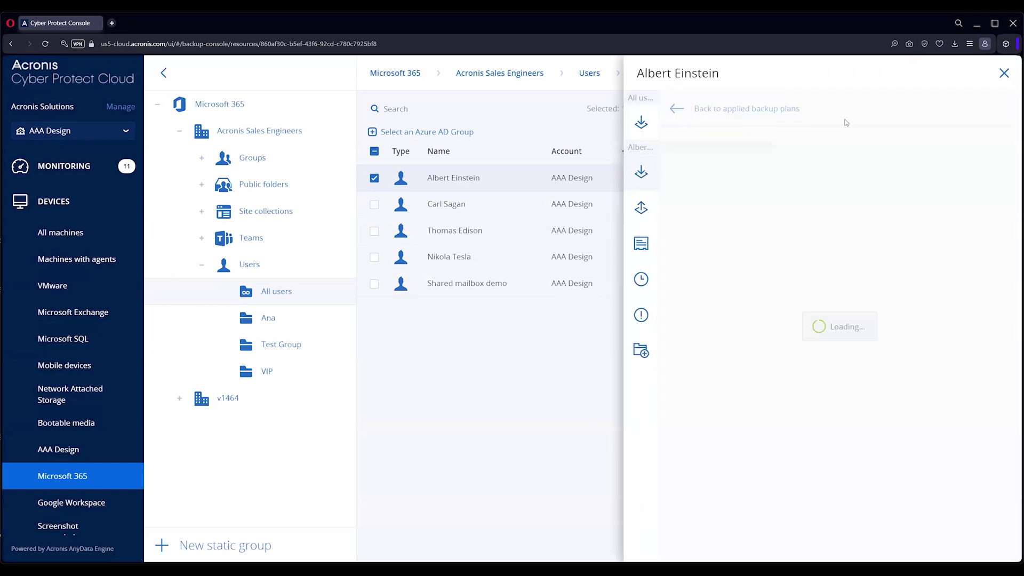
click(976, 142)
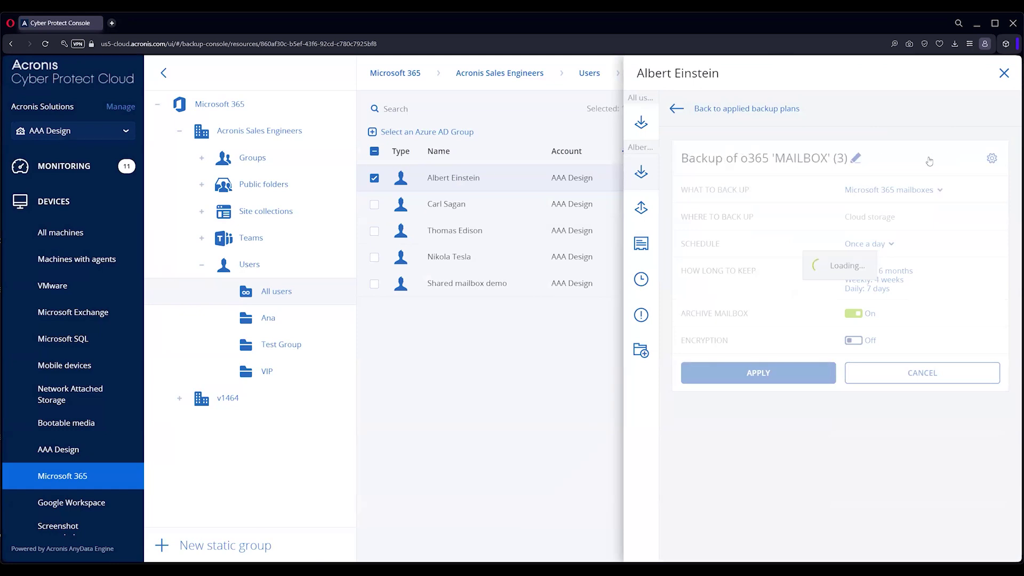
click(896, 190)
click(878, 232)
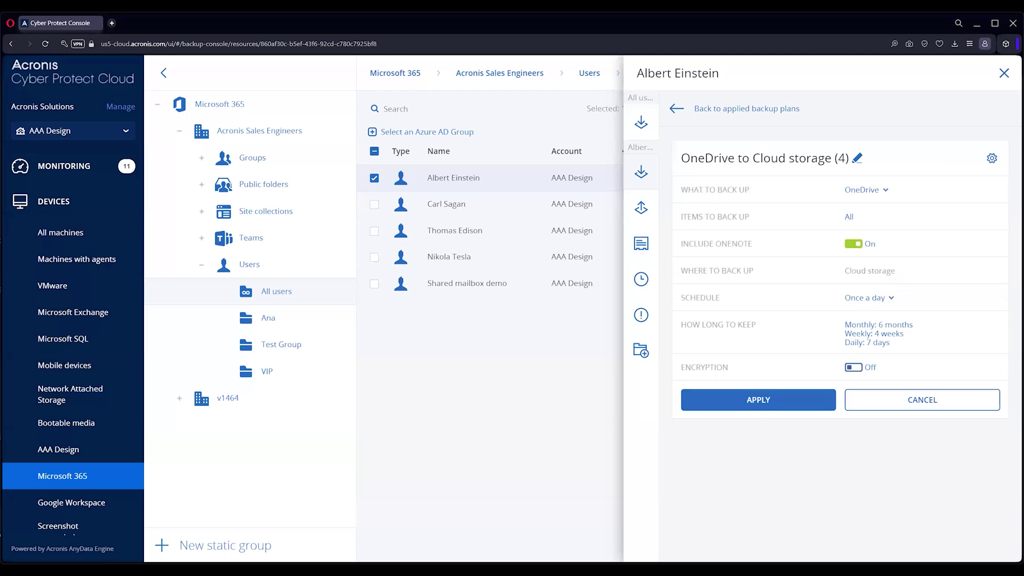
click(871, 191)
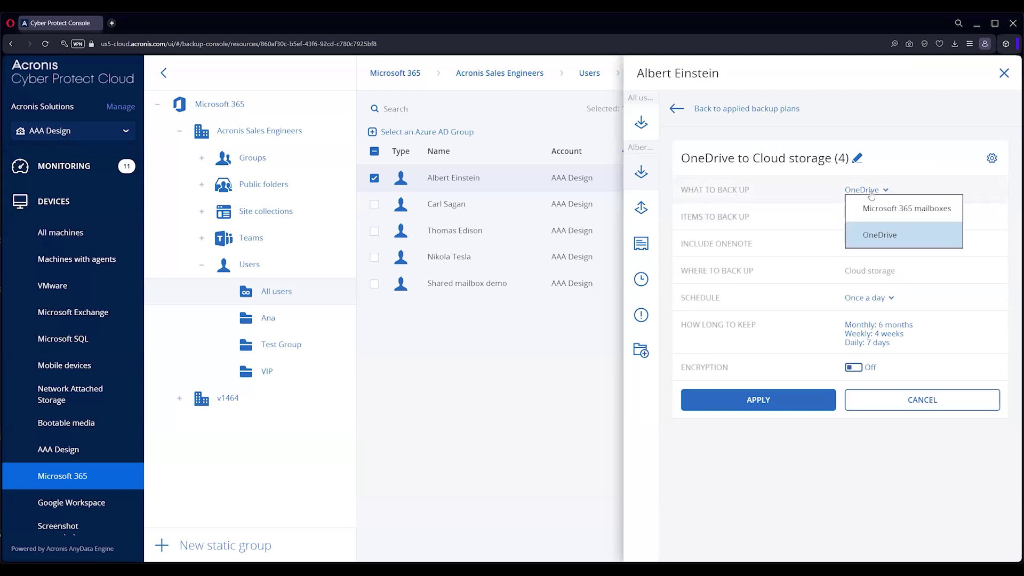
click(876, 234)
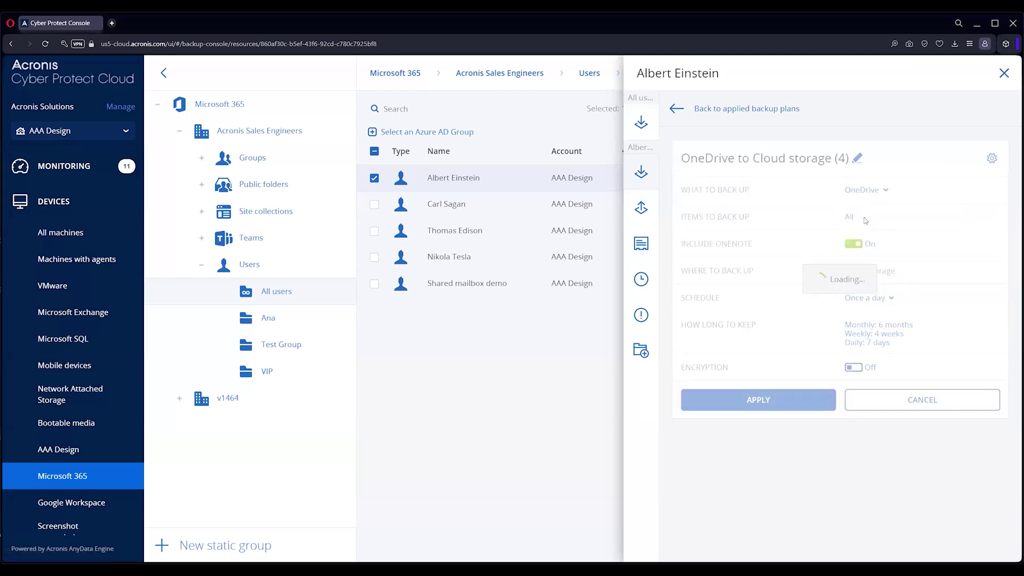
Confirm the OneDrive plan covers all items and keeps the once-a-day schedule.
click(860, 218)
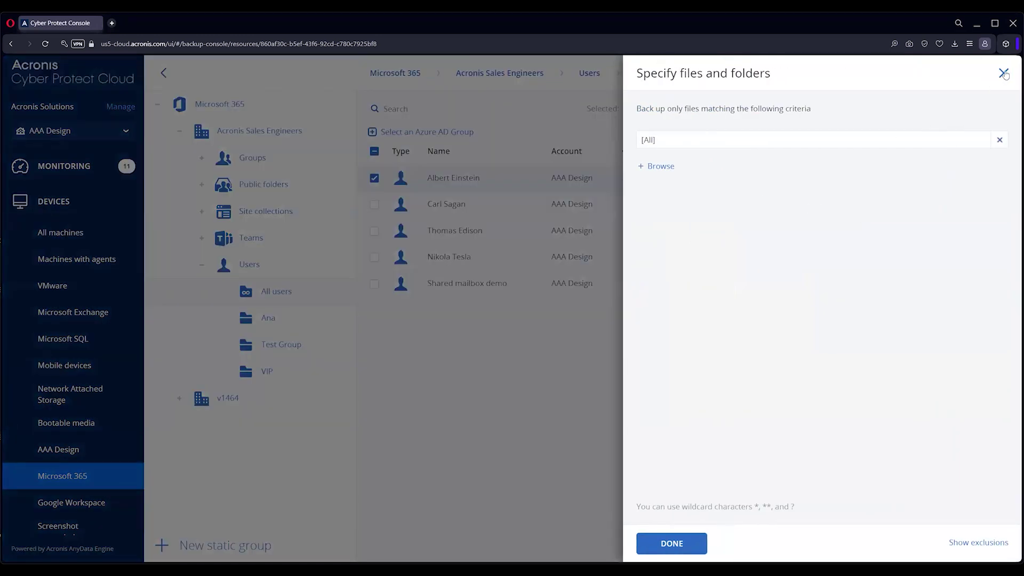
click(1004, 73)
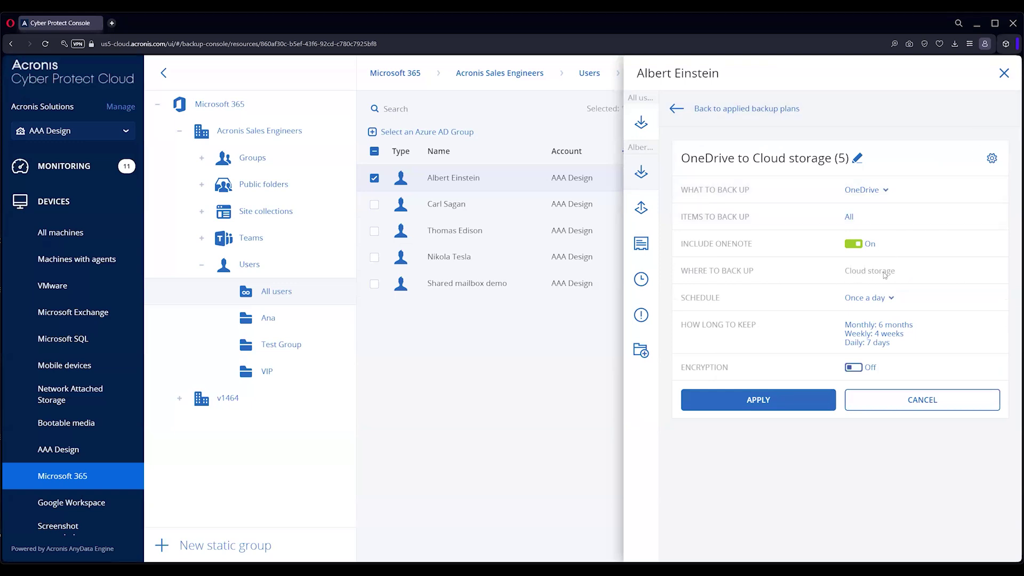
click(886, 299)
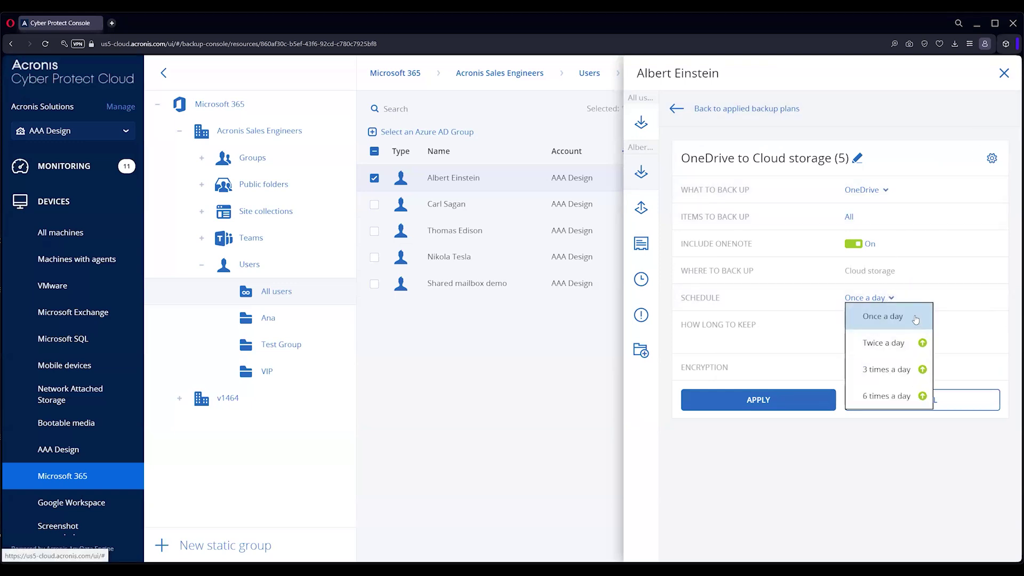
click(964, 307)
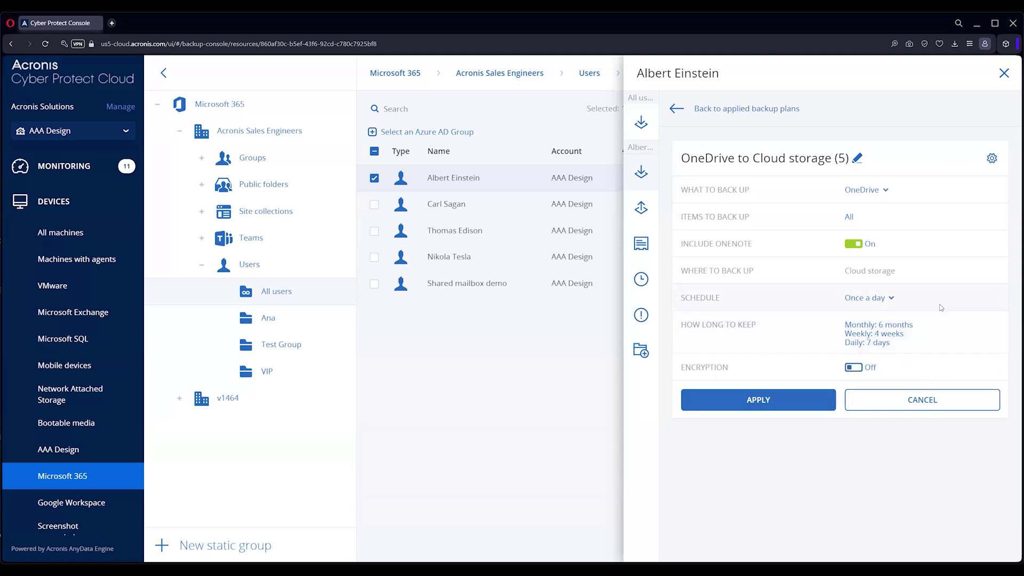
Close the user's plan panel, browse Site collections, then select the All teams group under Teams.
click(1003, 74)
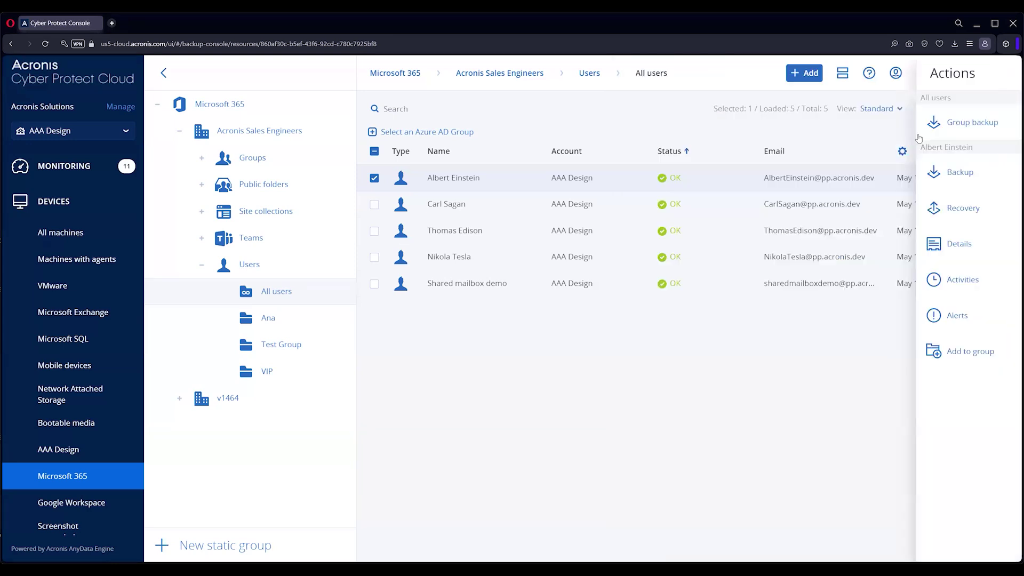
click(253, 212)
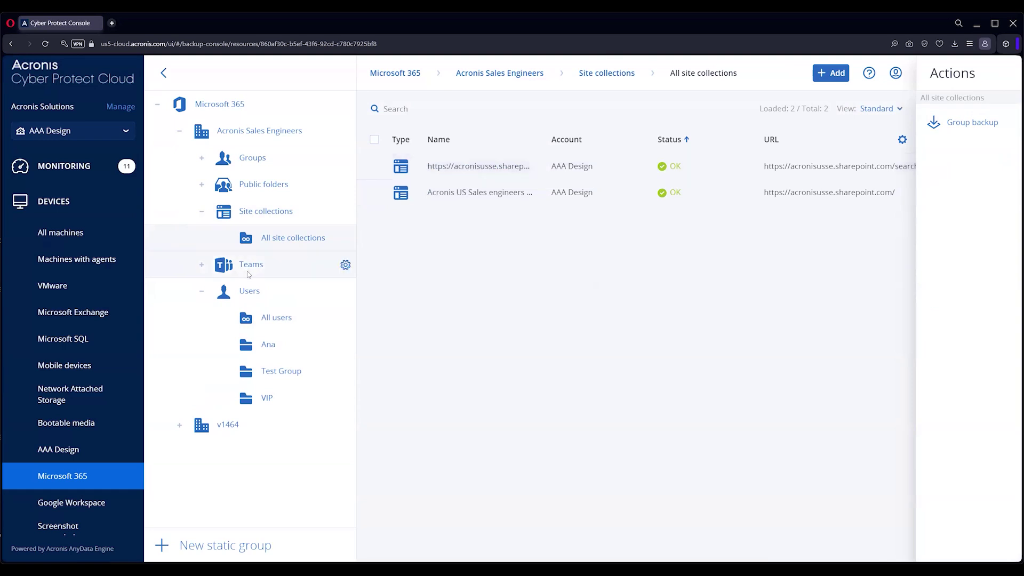
click(277, 262)
click(408, 173)
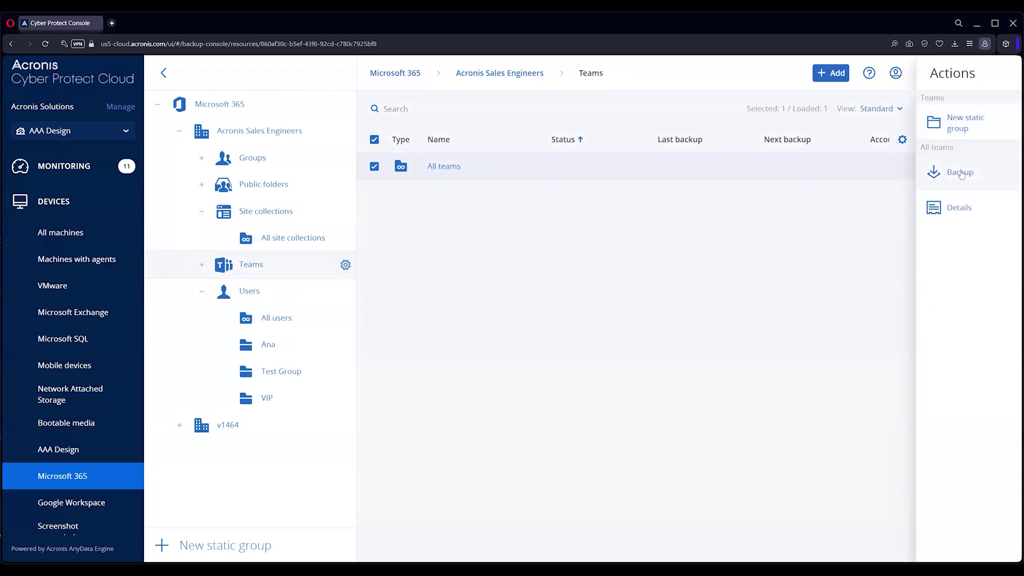
Select the Testing team and start a new Microsoft Teams to Cloud storage backup plan.
click(458, 170)
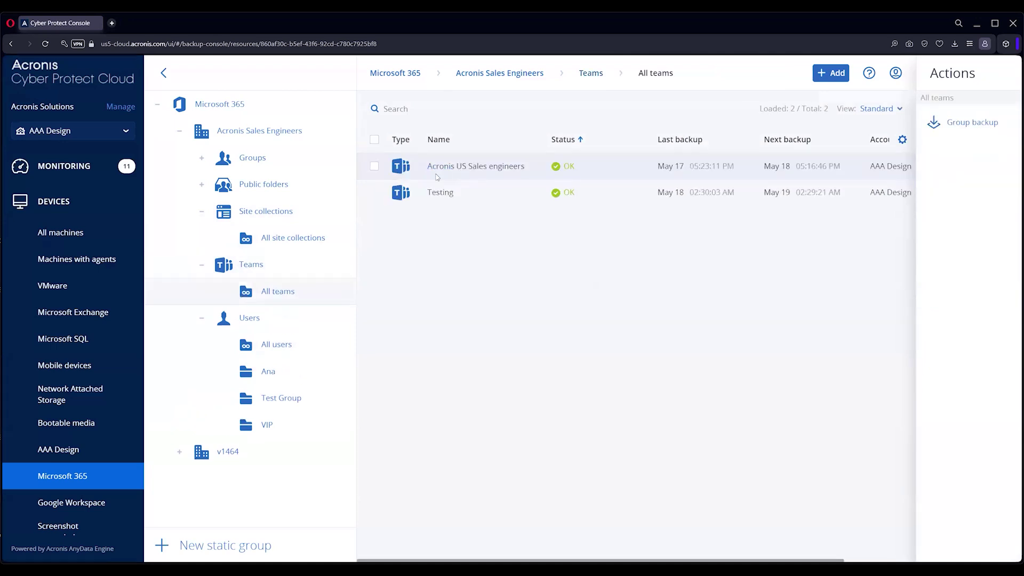
click(448, 190)
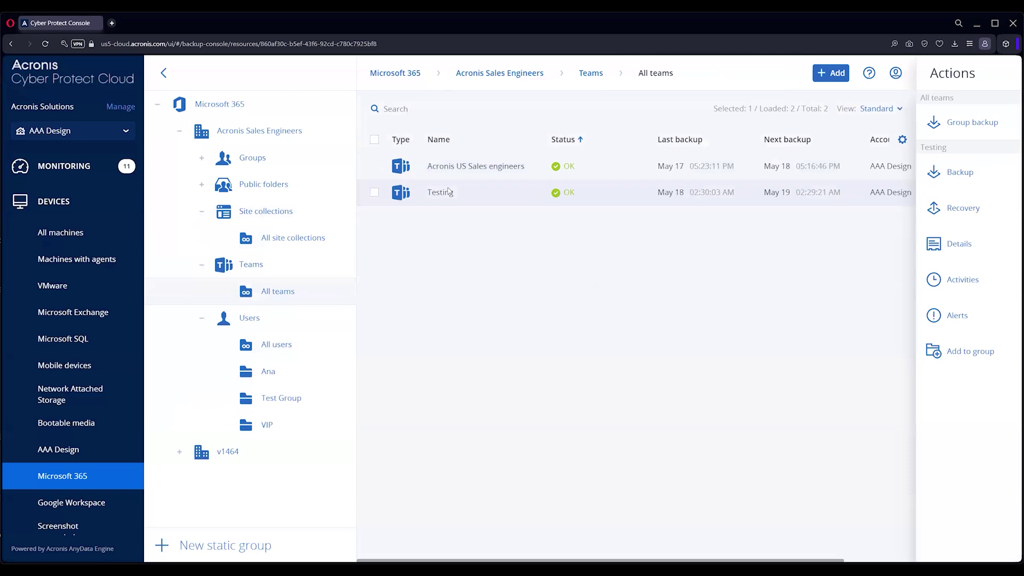
click(963, 182)
click(831, 125)
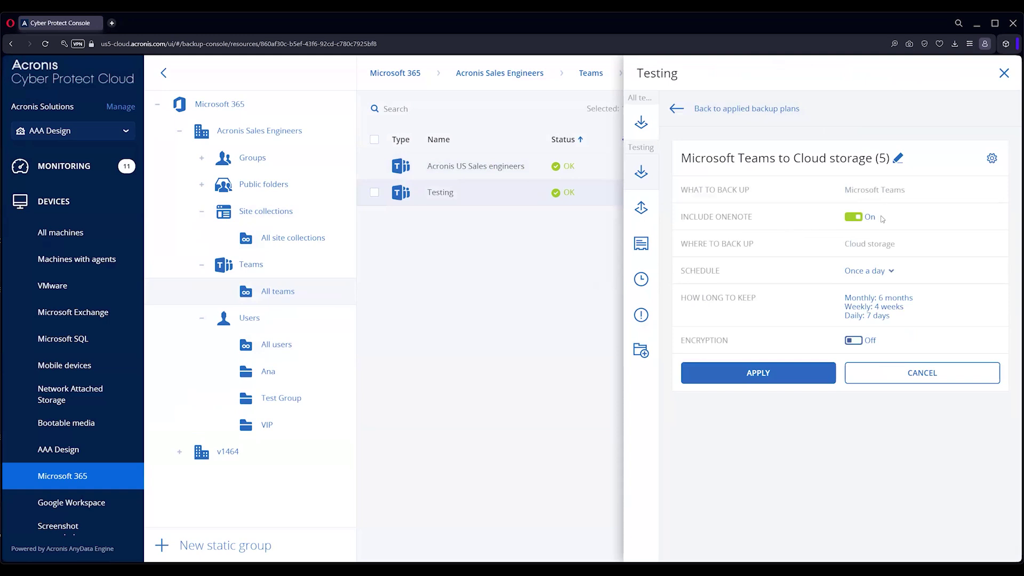
Keep the once-a-day schedule, review retention cleanup settings, and close the Testing team's plan panel.
click(888, 271)
click(896, 291)
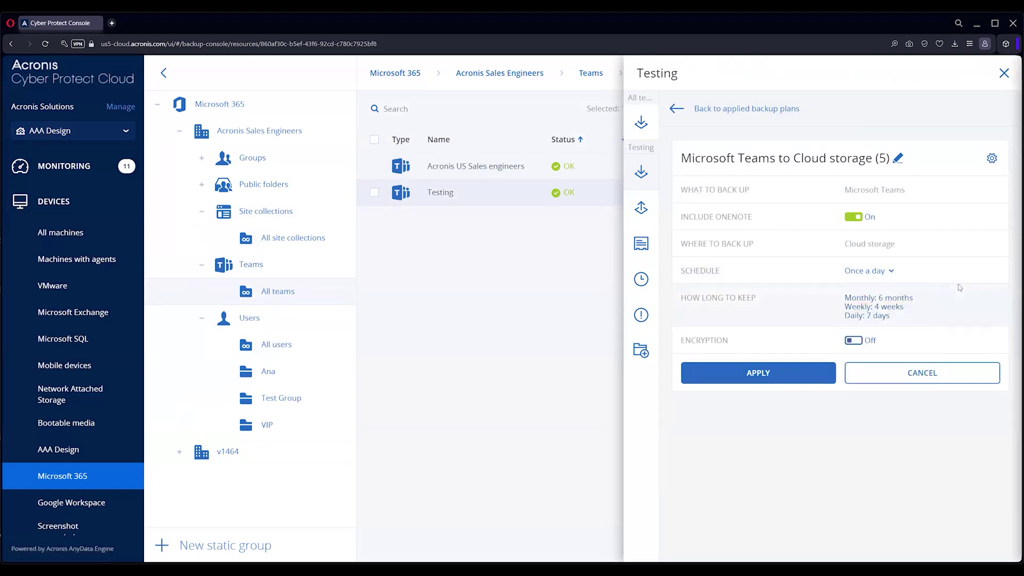
click(875, 299)
click(1002, 80)
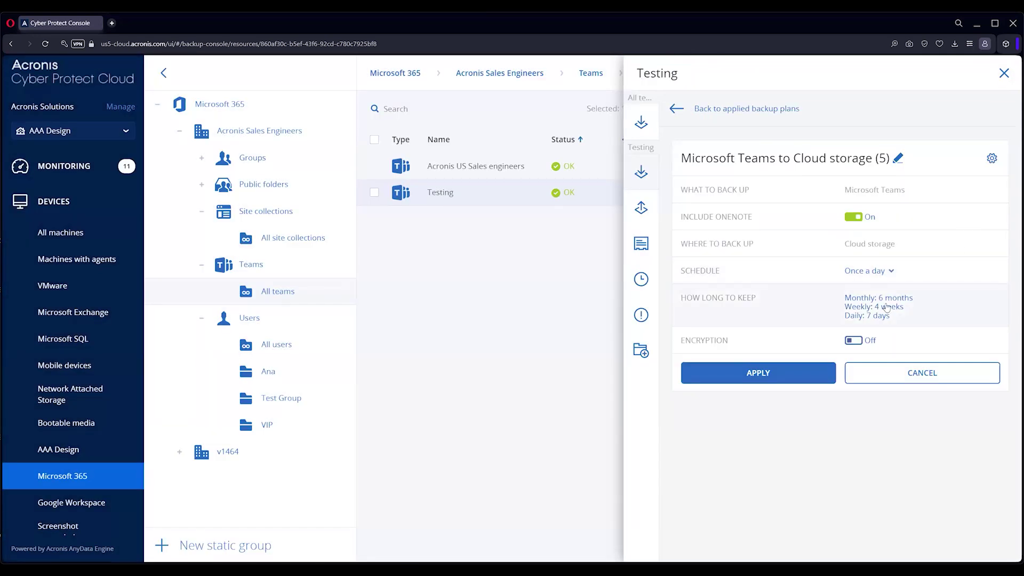
click(1004, 75)
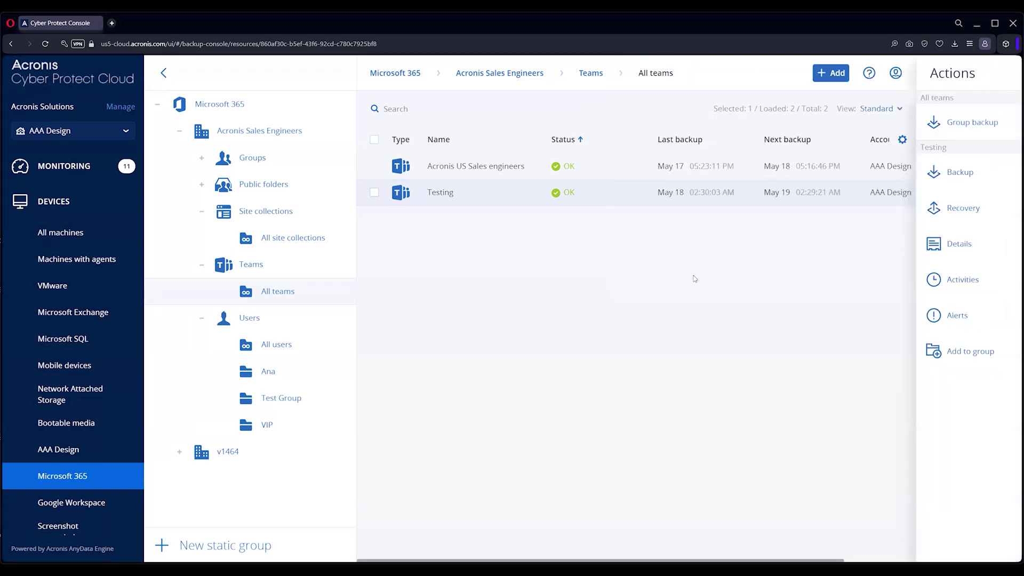